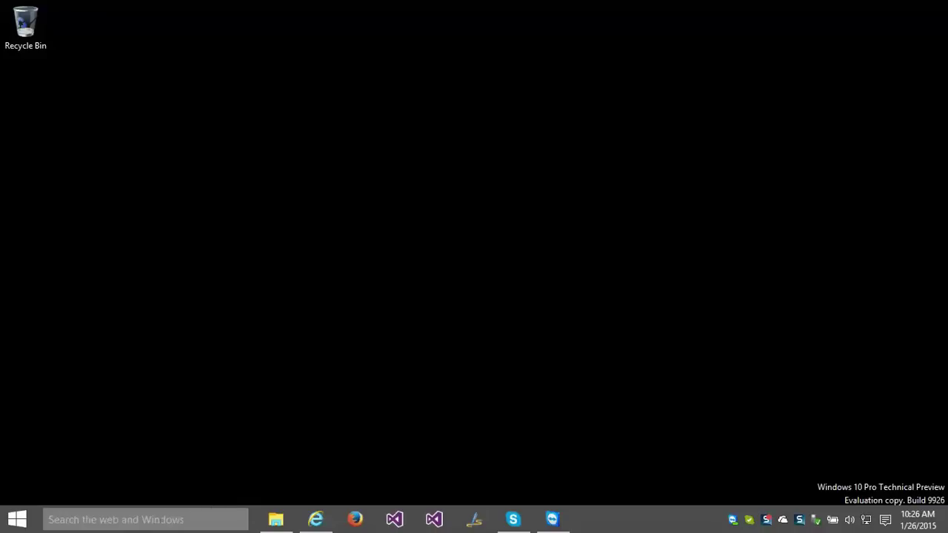
Open Cortana's Settings page from the taskbar search panel, where Cortana is still Off
left_click(160, 519)
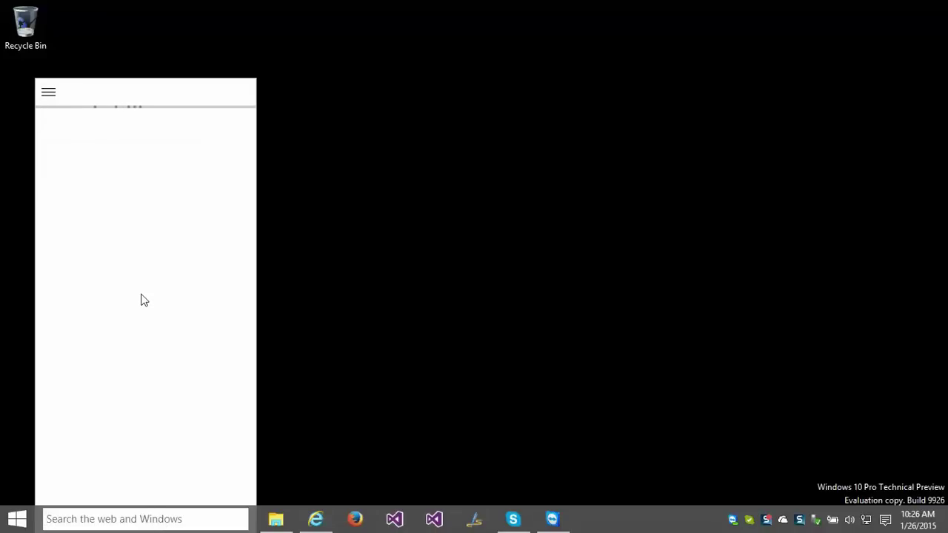
left_click(49, 100)
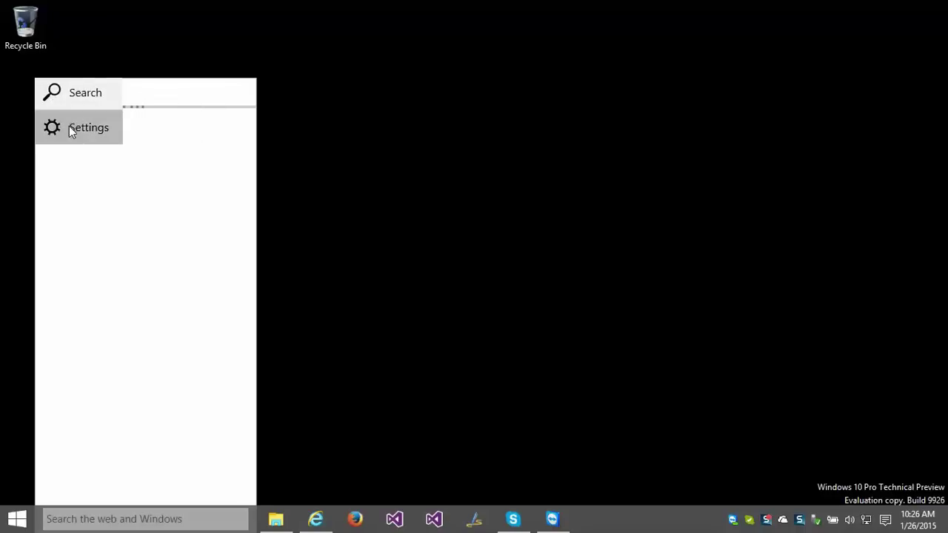
left_click(70, 126)
mouse_move(141, 178)
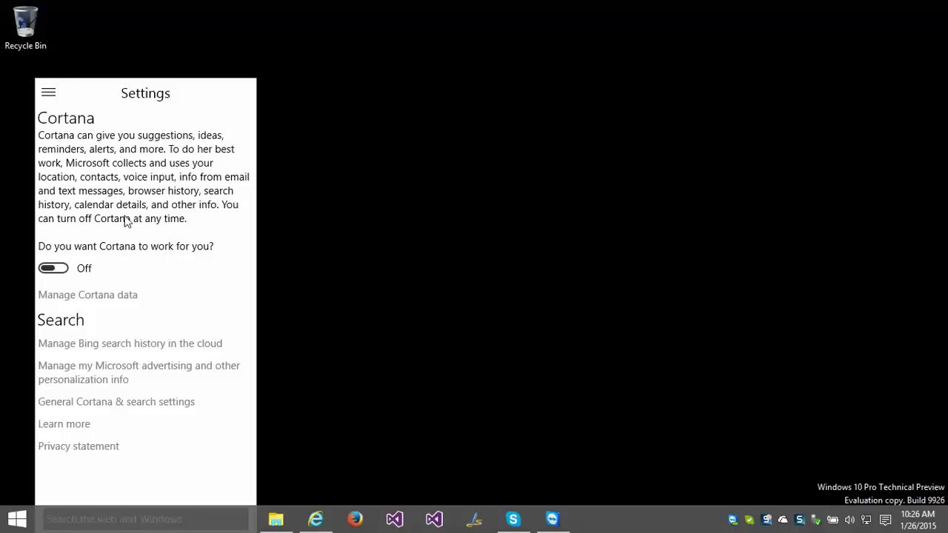
Turn the Cortana toggle On and open the 'change my name' prompt from Settings
left_click(58, 270)
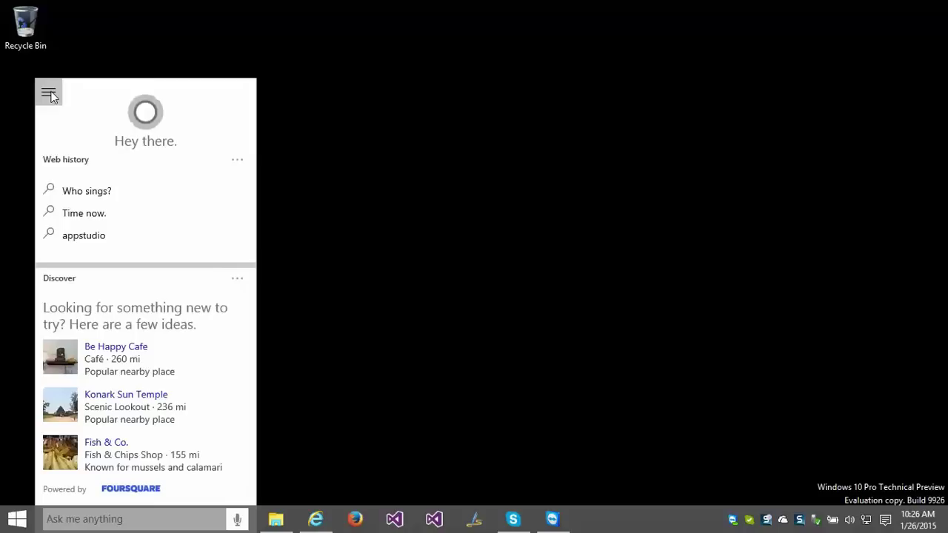
left_click(49, 94)
left_click(97, 234)
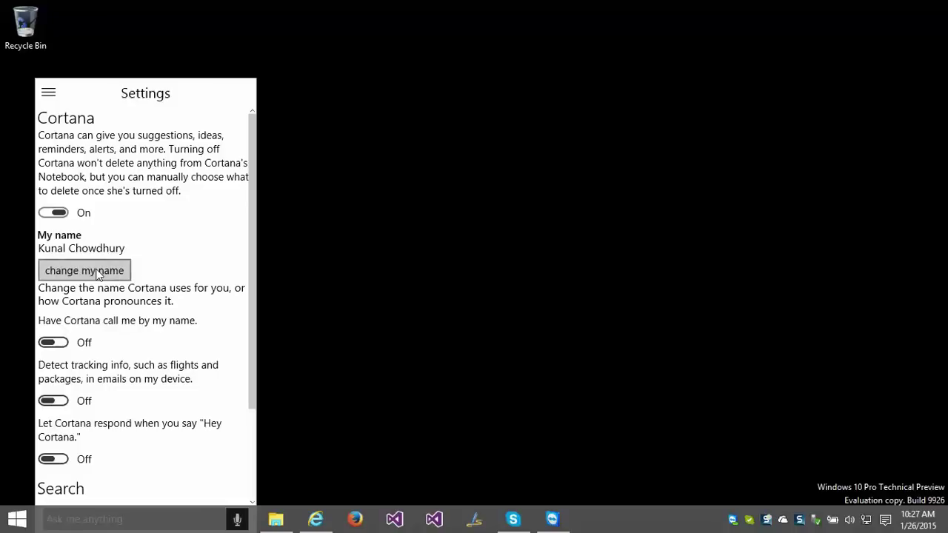
left_click(99, 271)
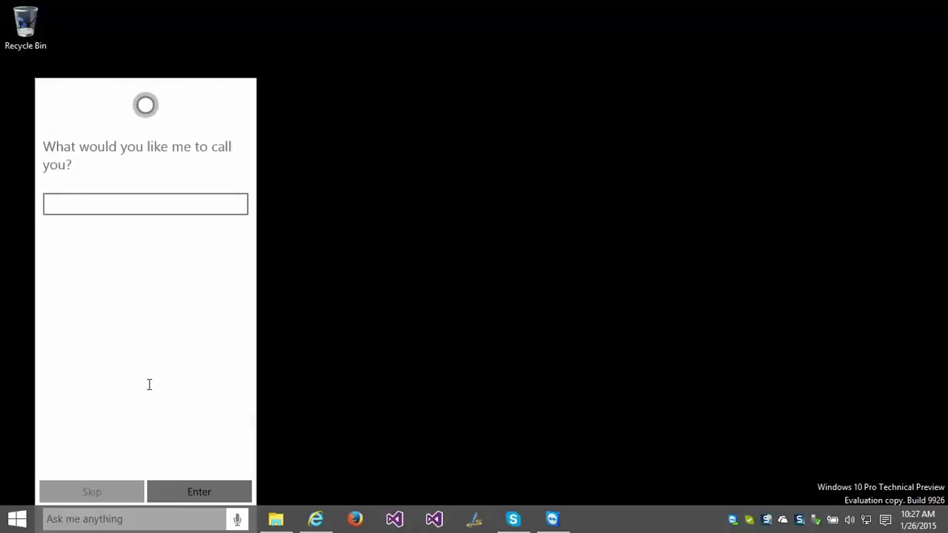
Skip the name prompt, then enable 'Call me by my name' and 'Detect tracking info' in Settings
left_click(94, 493)
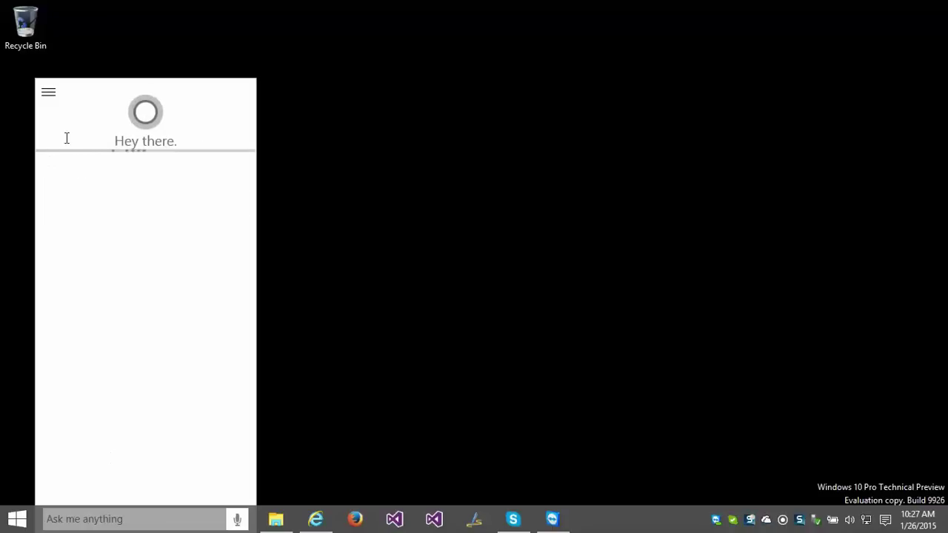
left_click(48, 93)
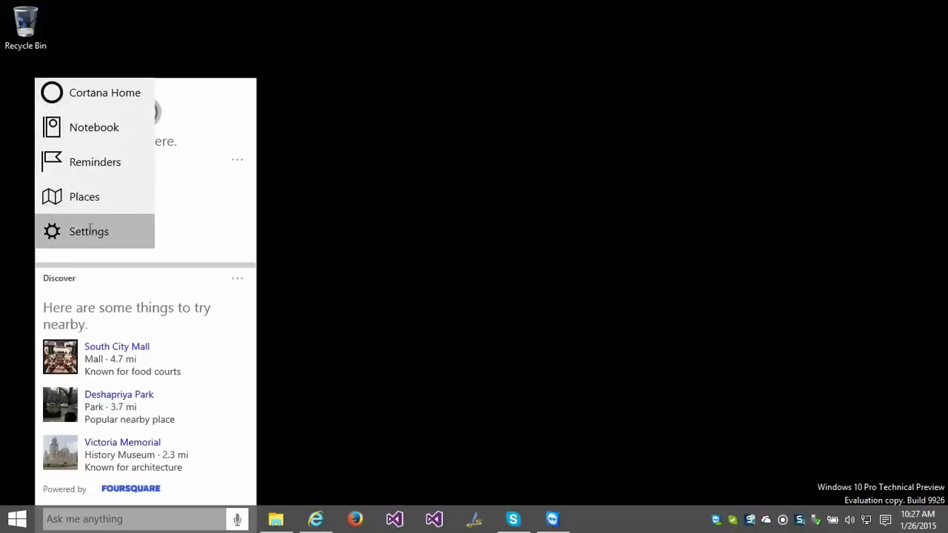
left_click(90, 230)
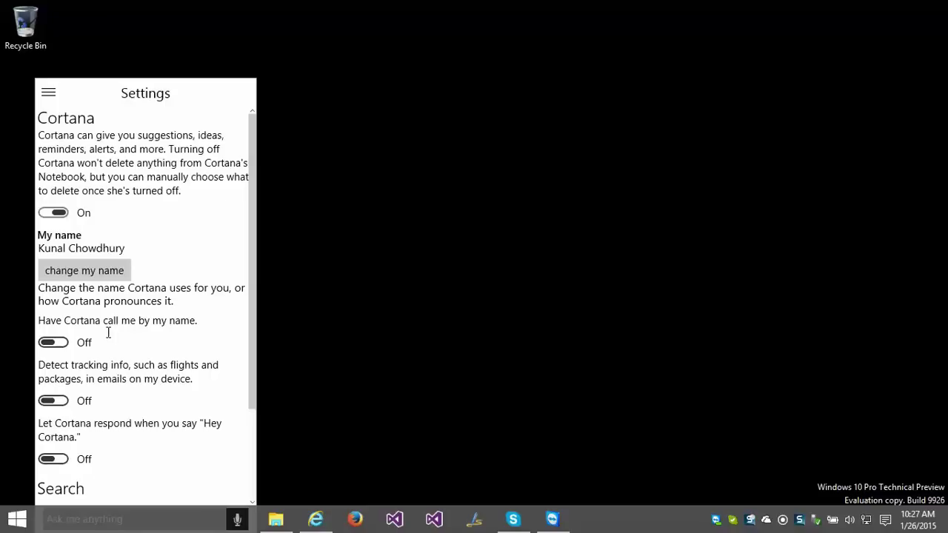
left_click(57, 342)
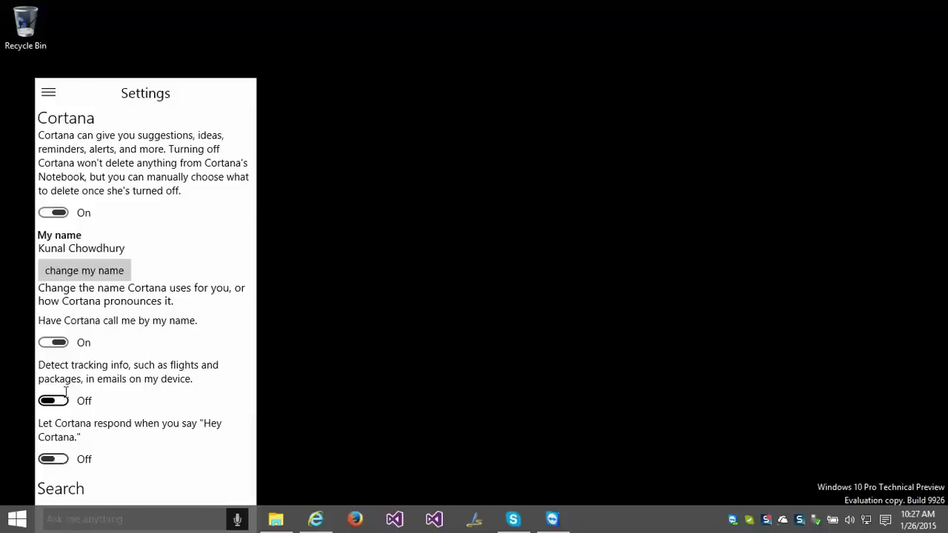
left_click(56, 401)
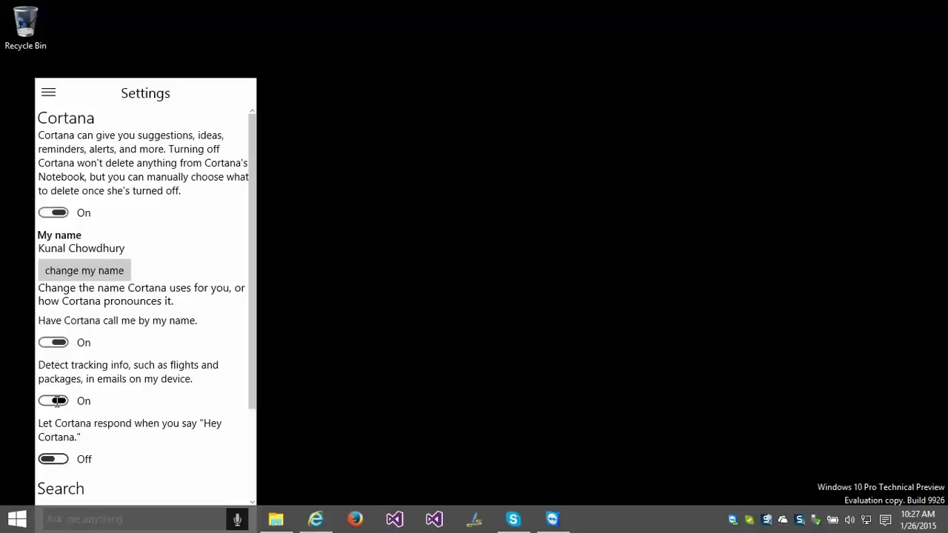
left_click(317, 358)
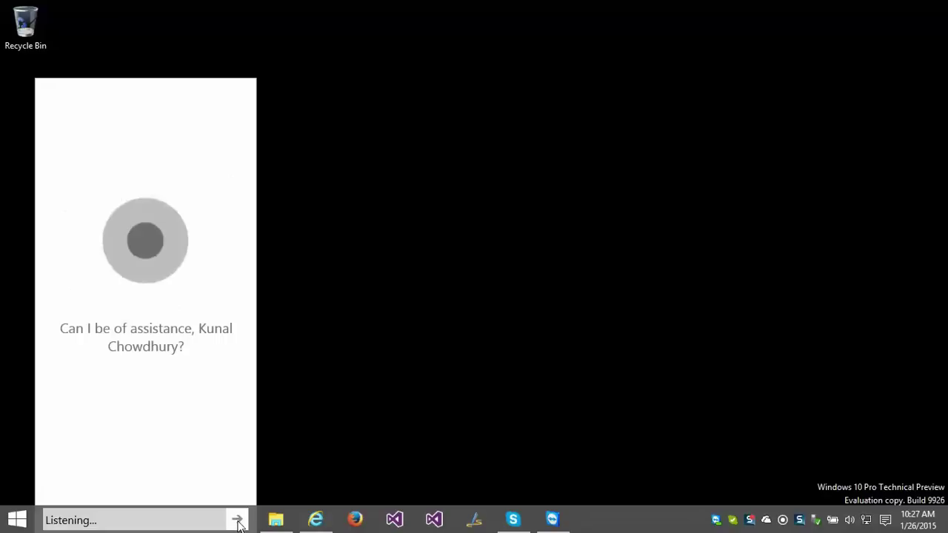
left_click(239, 521)
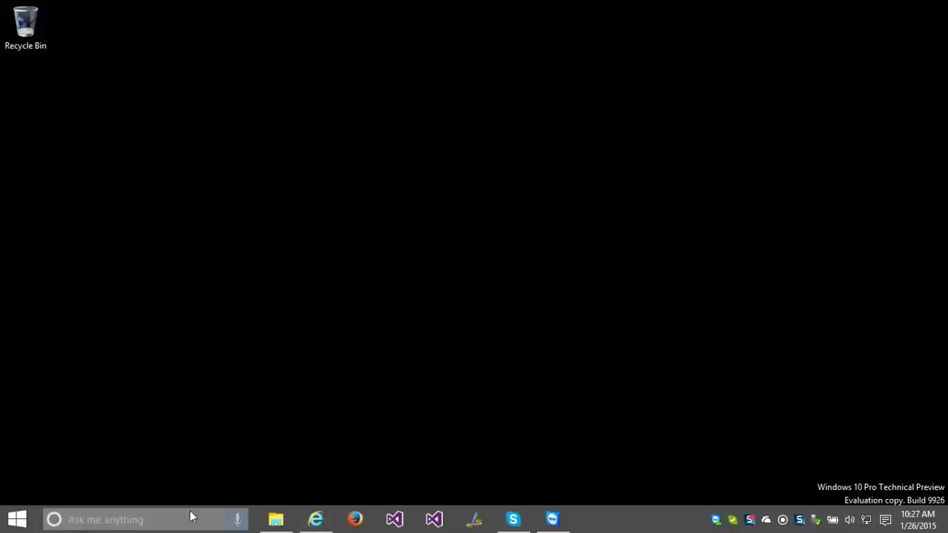
left_click(164, 521)
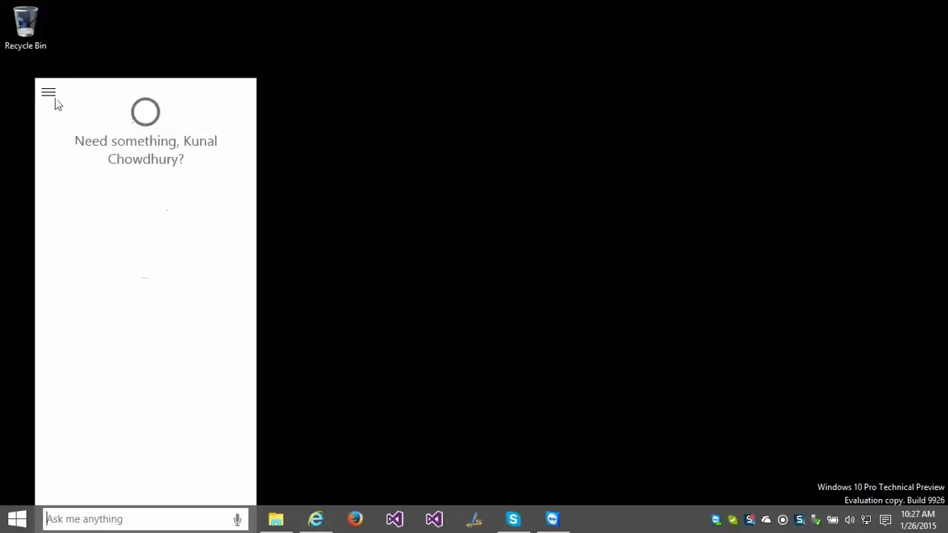
left_click(49, 92)
left_click(84, 222)
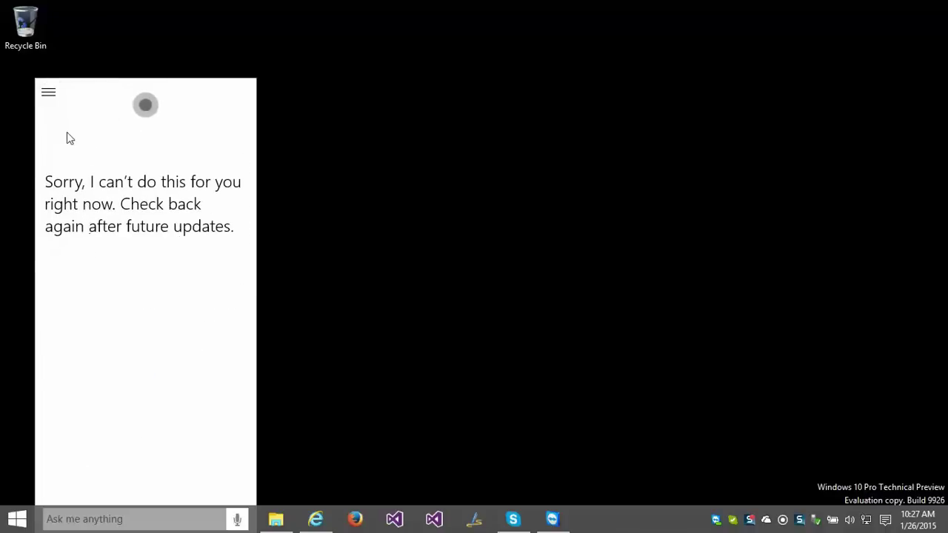
left_click(49, 97)
Turn on the 'Hey Cortana' voice response in Settings and close the flyout
left_click(84, 232)
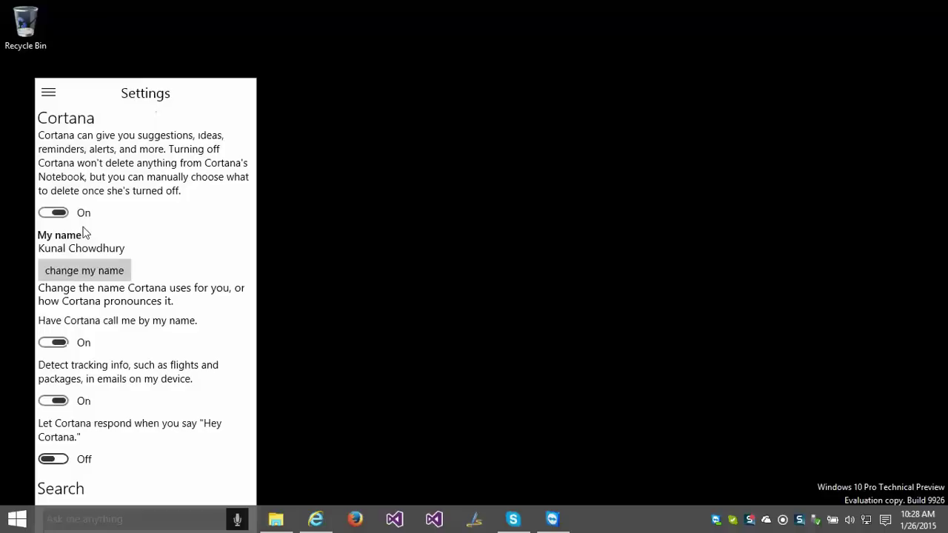
left_click(65, 459)
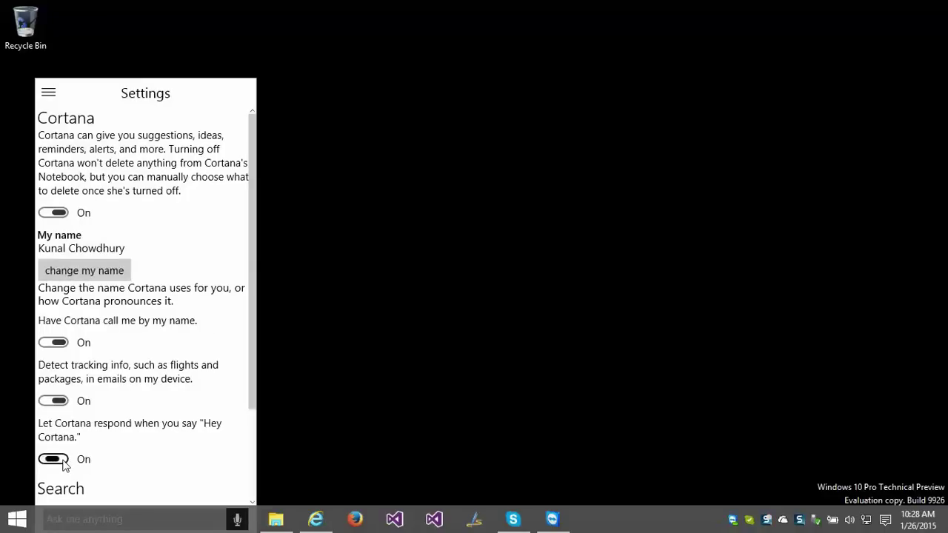
left_click(430, 353)
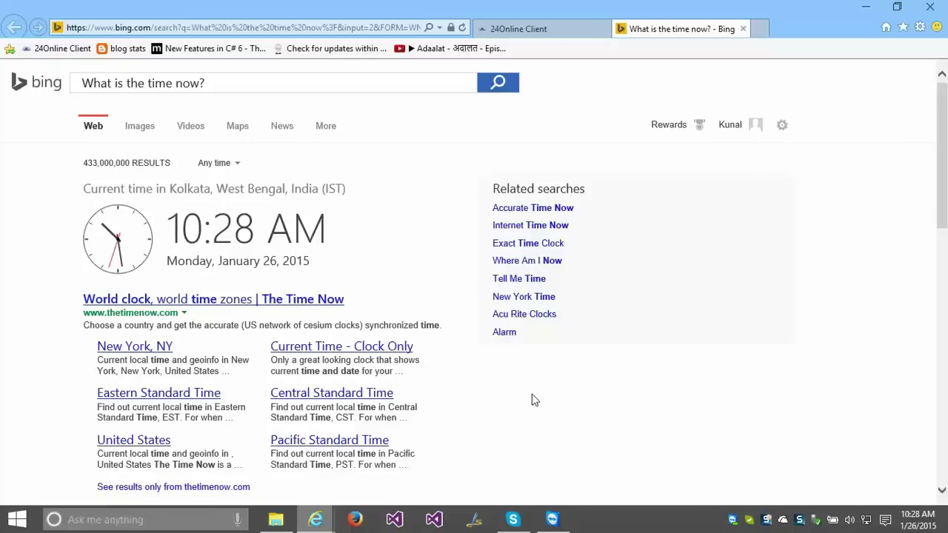
Minimize the Bing time results in Internet Explorer and bring up Cortana's panel on the desktop
key("super")
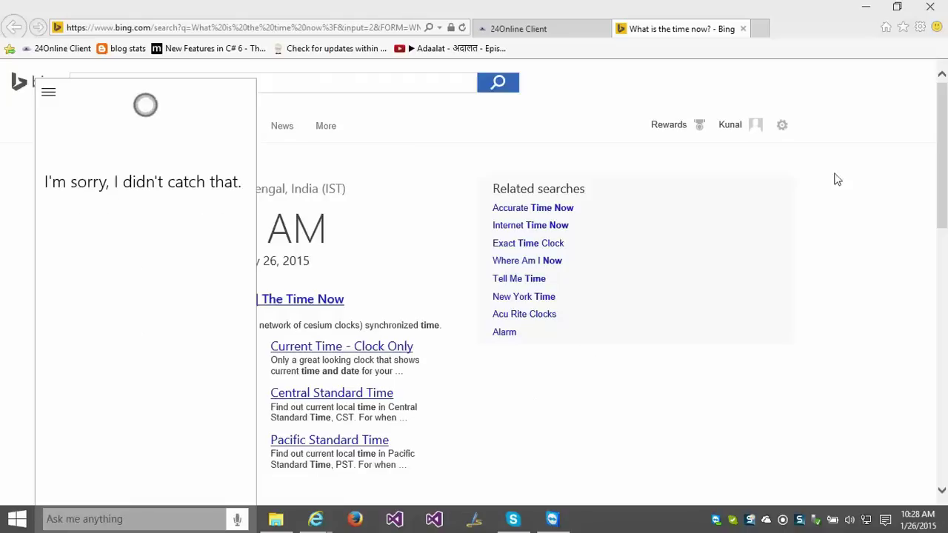
left_click(867, 7)
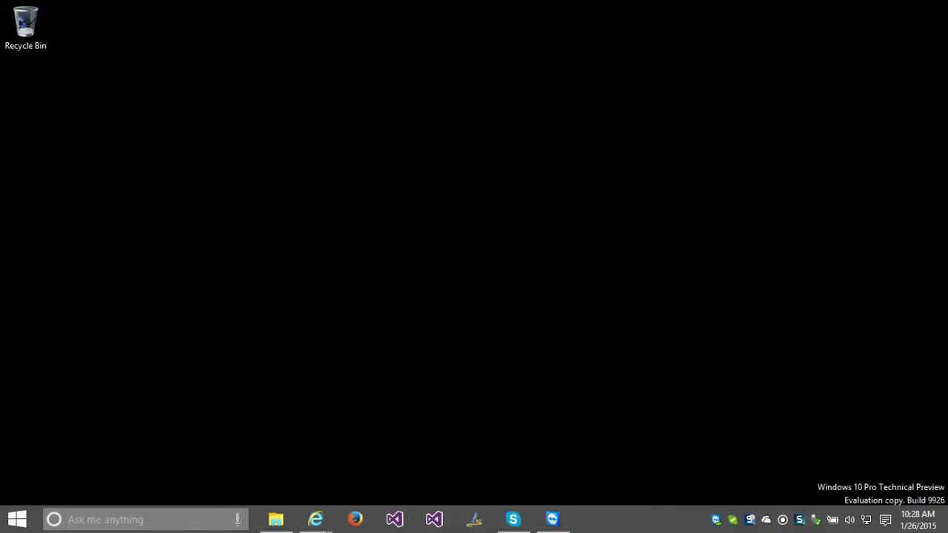
left_click(184, 519)
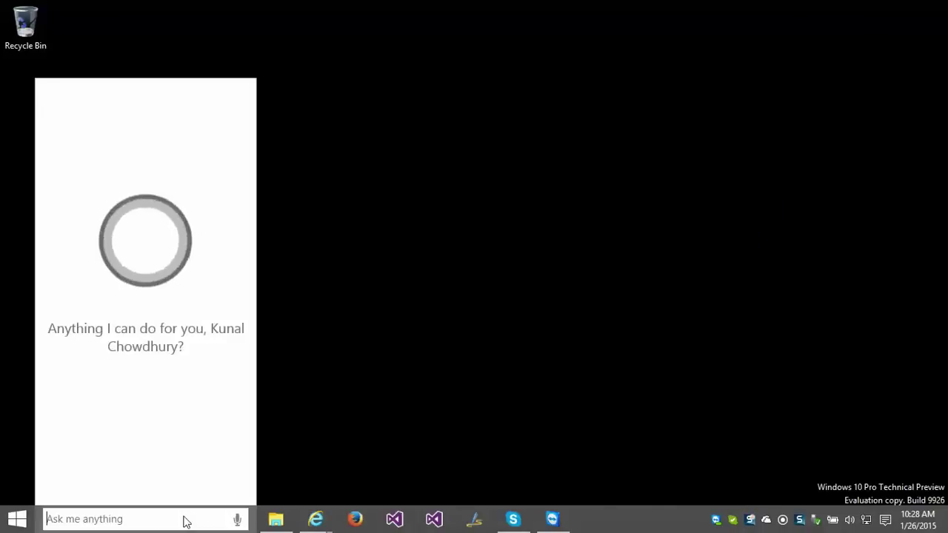